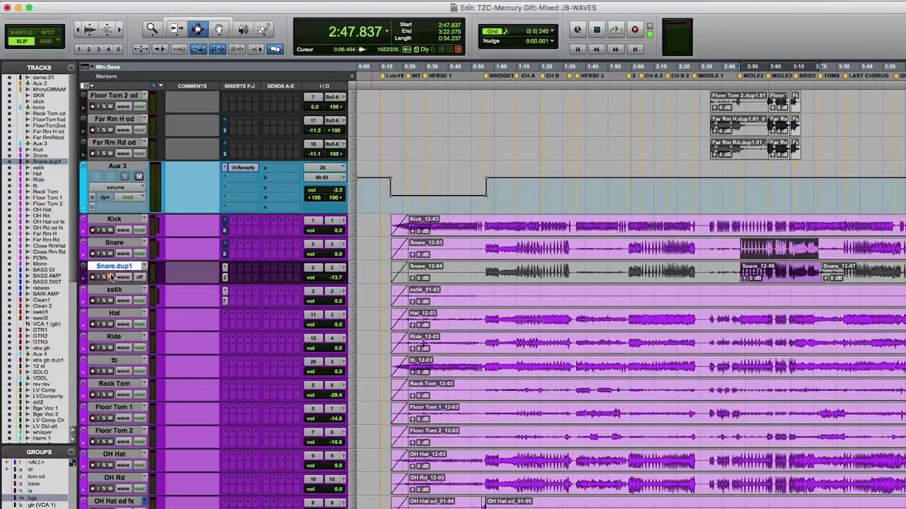
Play from around 2:47 and bring up GTR Stomp 2 with OverDrive and Spring on Snare.dup1
{"action": "key", "text": "space"}
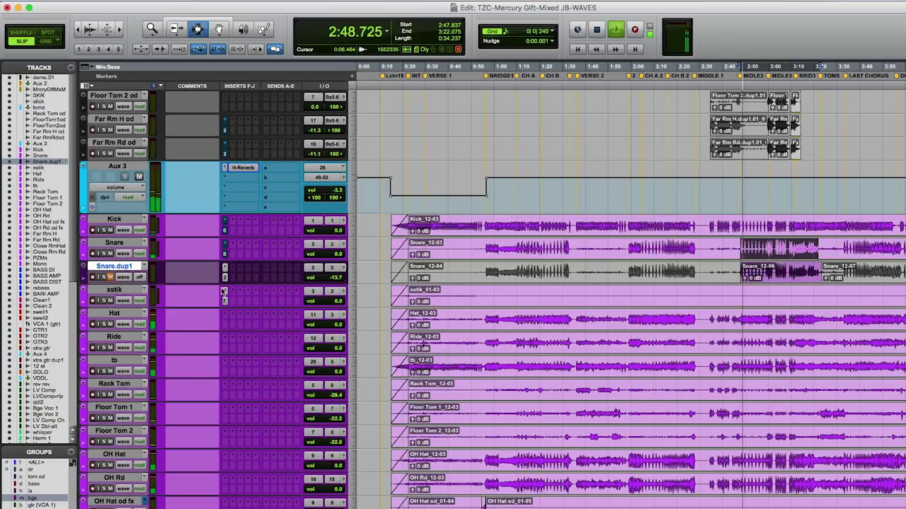
{"action": "left_click", "coordinate": [225, 268]}
Move the GTR Stomp 2 window over the timeline, disable its target, and stop playback
{"action": "left_click_drag", "start_coordinate": [741, 69], "coordinate": [542, 38]}
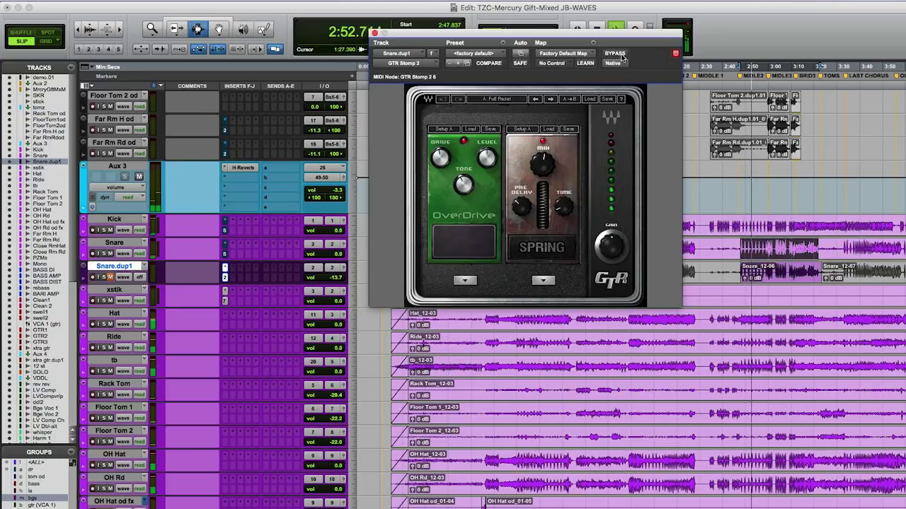
{"action": "left_click", "coordinate": [675, 54]}
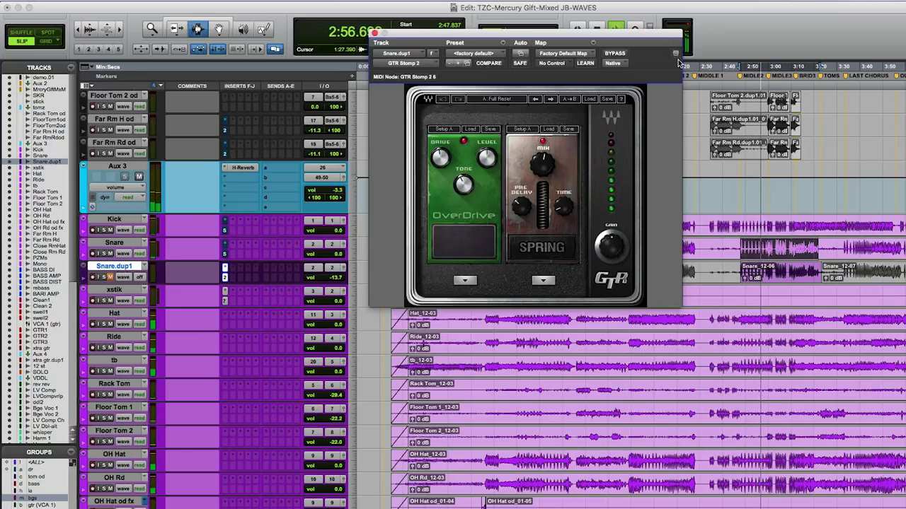
{"action": "key", "text": "space"}
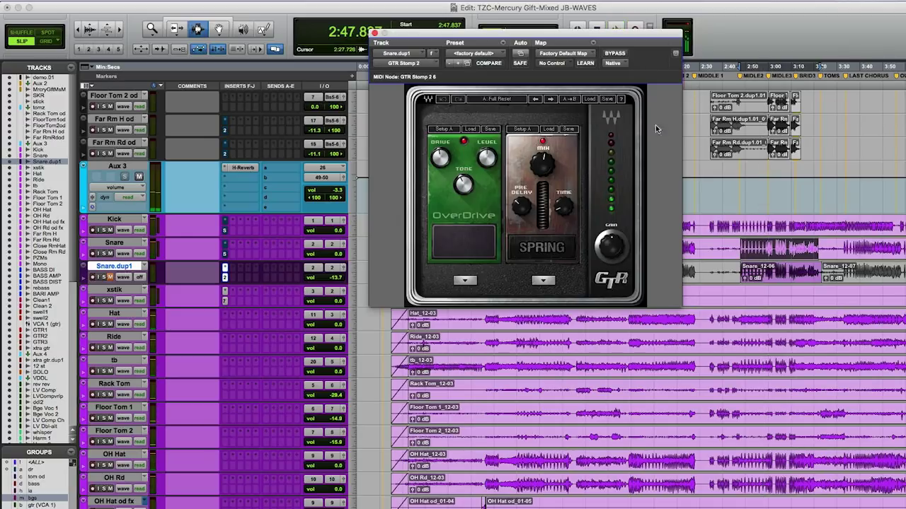
{"action": "left_click", "coordinate": [111, 279]}
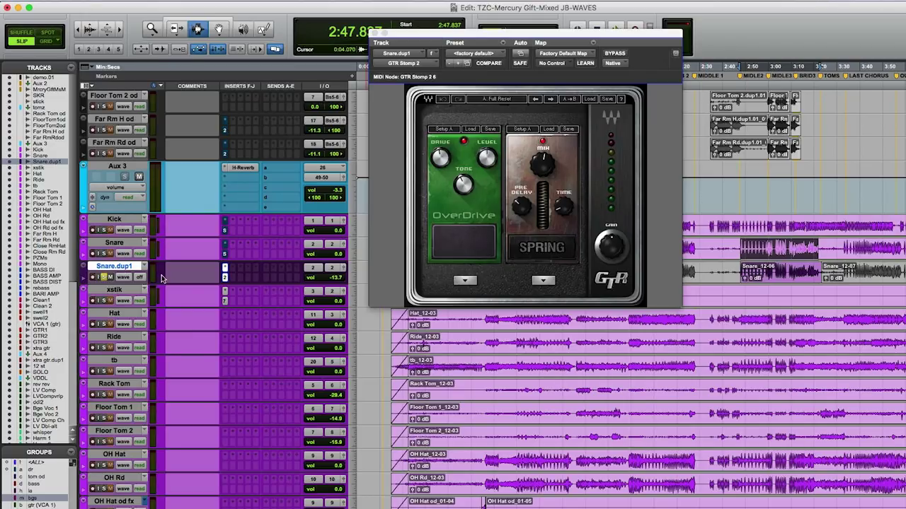
Play only the Snare_12-06 clip, bypassing GTR Stomp 2 briefly to compare with the dry snare
{"action": "left_click", "coordinate": [765, 275]}
{"action": "key", "text": "space"}
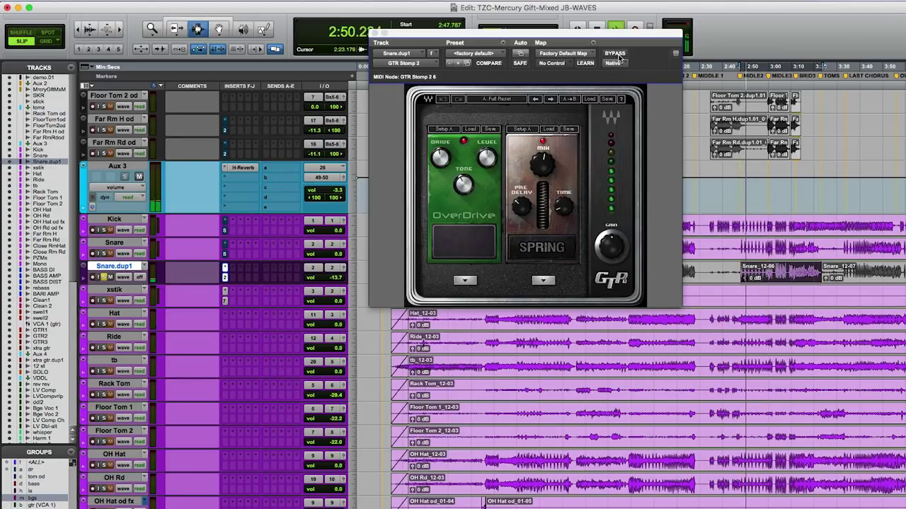
{"action": "left_click", "coordinate": [617, 54]}
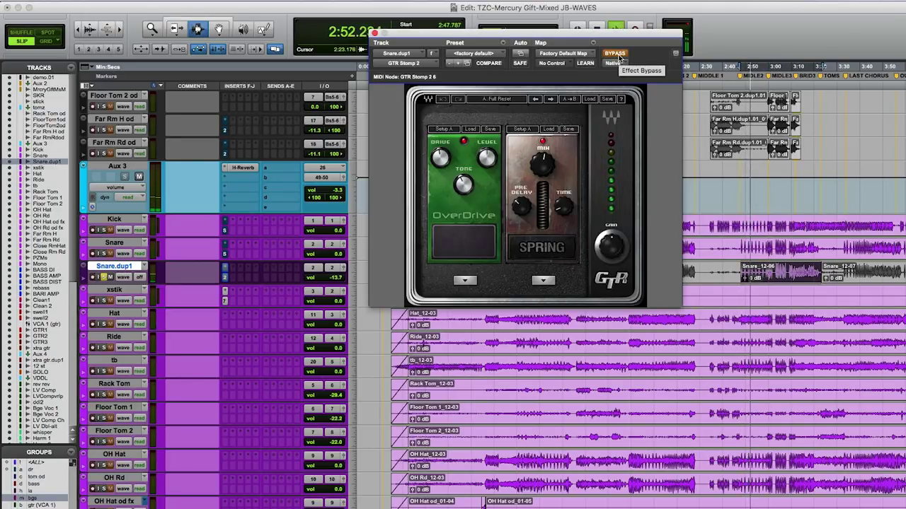
{"action": "left_click", "coordinate": [618, 54]}
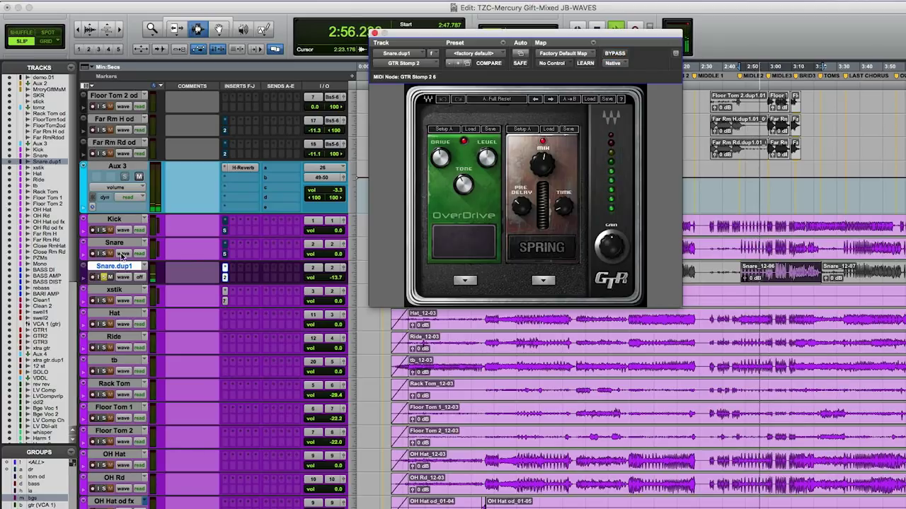
Solo the original Snare track, replay, and move OverDrive after the Spring pedal
{"action": "left_click", "coordinate": [103, 253]}
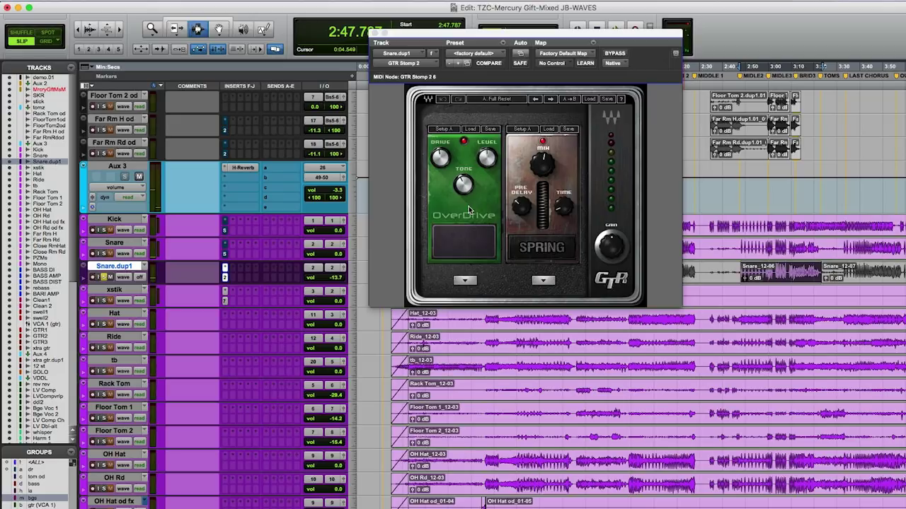
{"action": "key", "text": "space"}
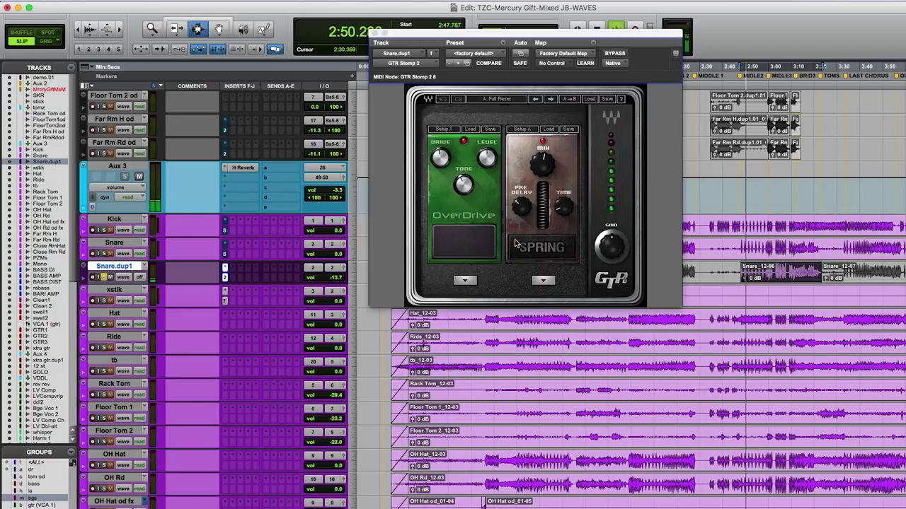
{"action": "left_click_drag", "start_coordinate": [488, 212], "coordinate": [562, 208]}
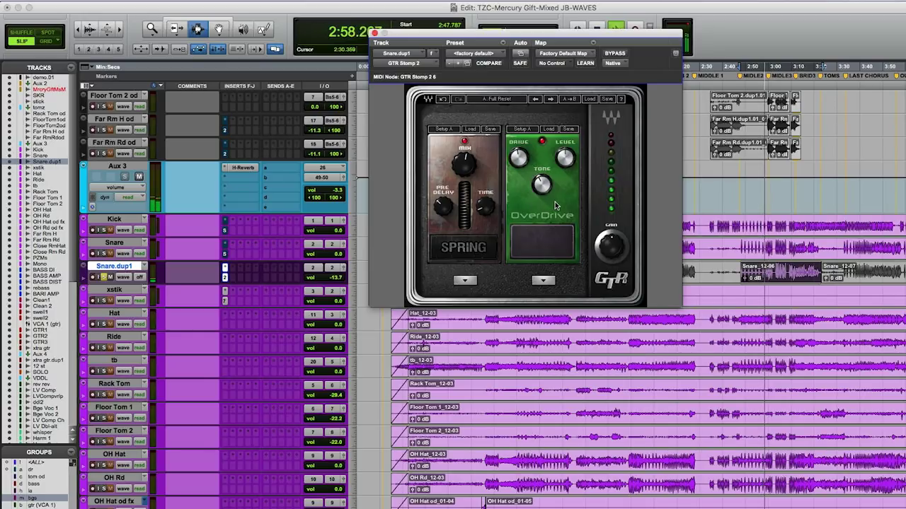
Return the OverDrive pedal to the first slot, ahead of Spring
{"action": "left_click", "coordinate": [104, 259]}
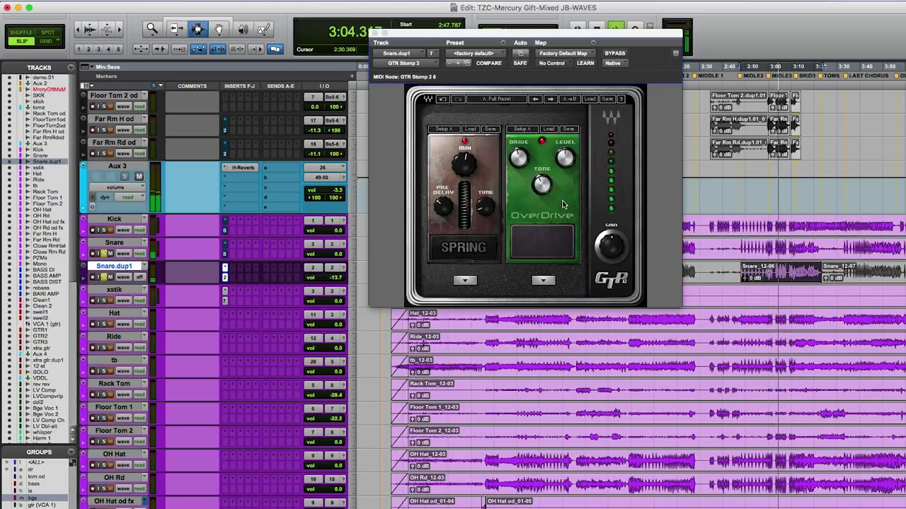
{"action": "left_click_drag", "start_coordinate": [562, 205], "coordinate": [457, 206]}
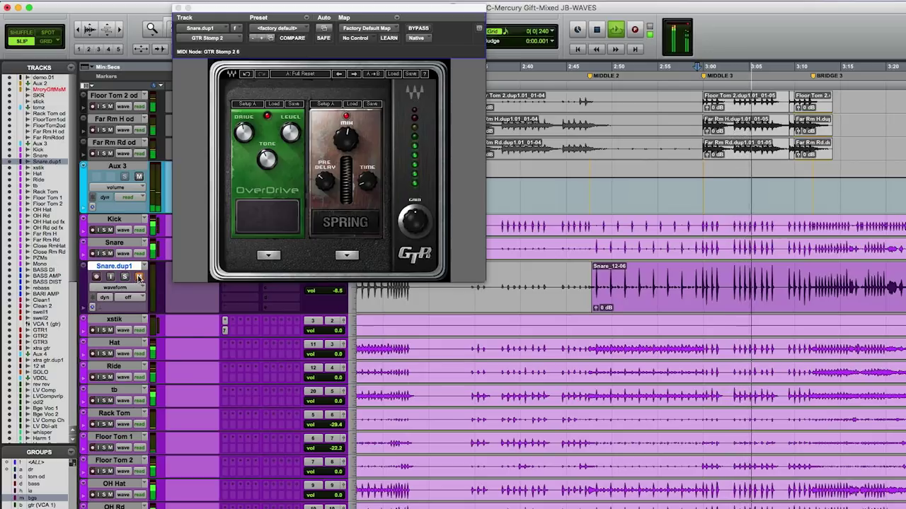
Restart playback and raise the Spring pedal's Pre-Delay to 77.0
{"action": "key", "text": "space"}
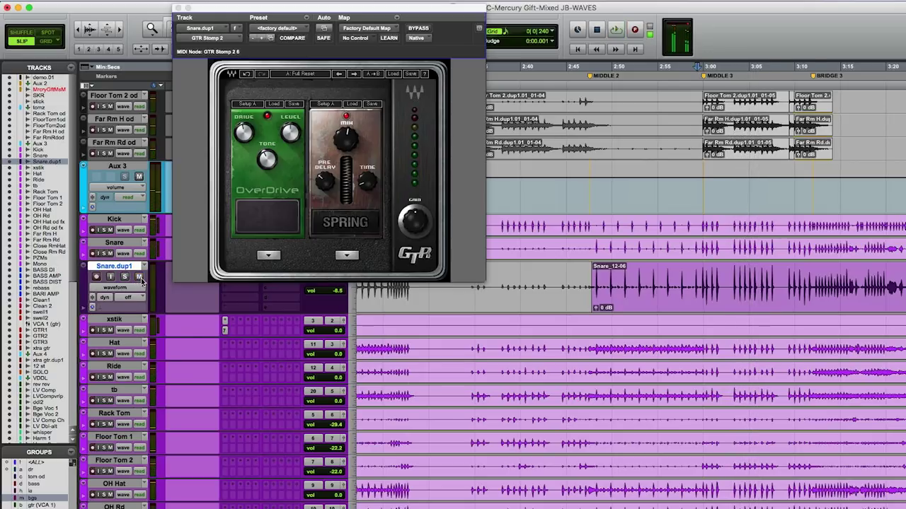
{"action": "key", "text": "space"}
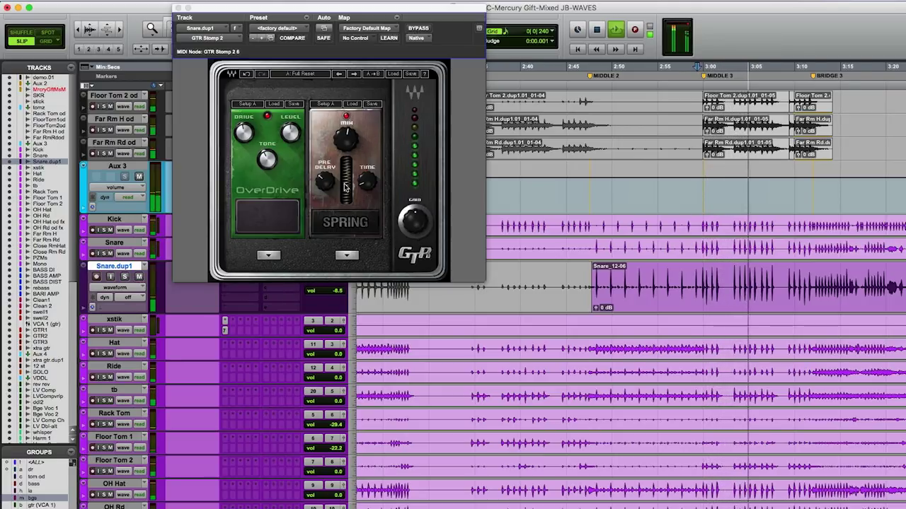
{"action": "left_click_drag", "start_coordinate": [325, 183], "coordinate": [325, 170]}
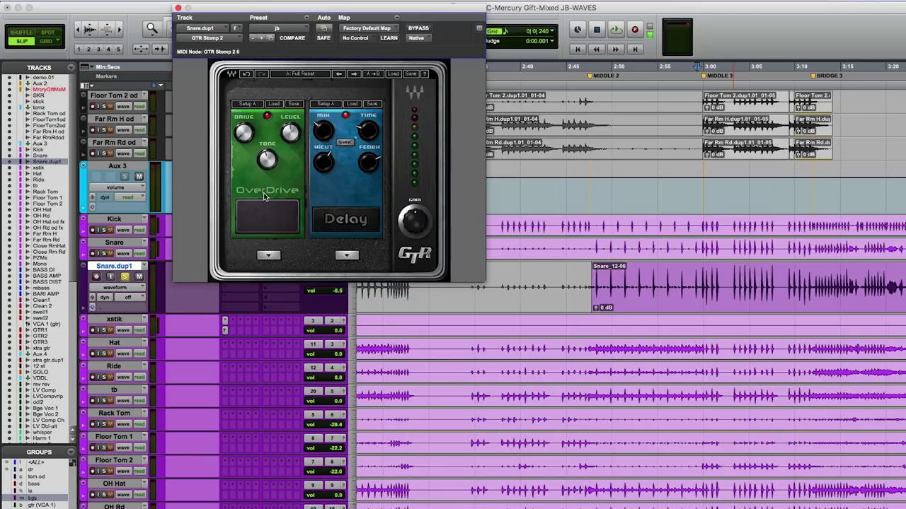
Play the OverDrive and Delay chain and move OverDrive after the Delay pedal
{"action": "key", "text": "space"}
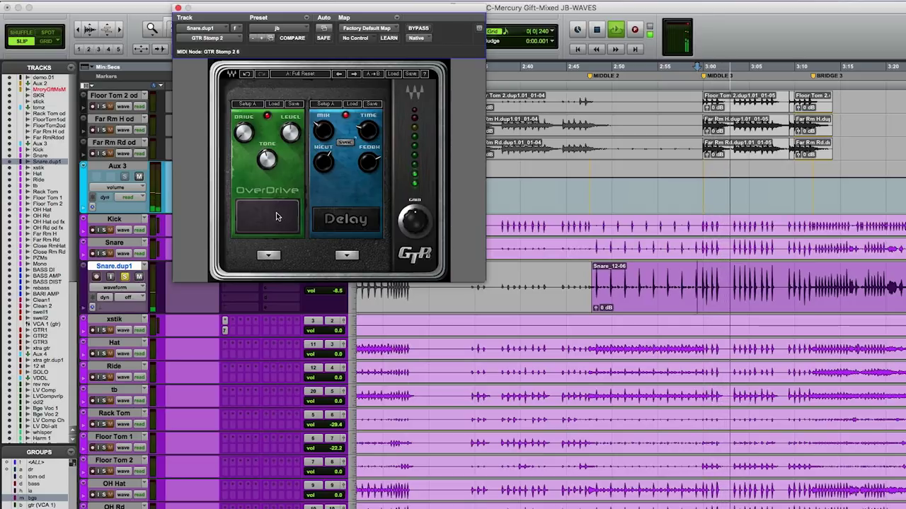
{"action": "left_click_drag", "start_coordinate": [291, 186], "coordinate": [368, 184]}
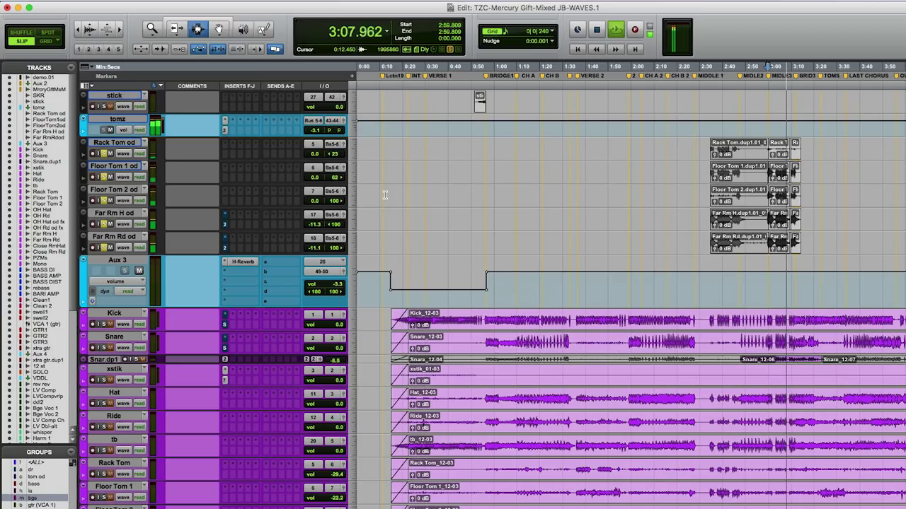
Stop the transport, returning the session to 2:59.809
{"action": "key", "text": "space"}
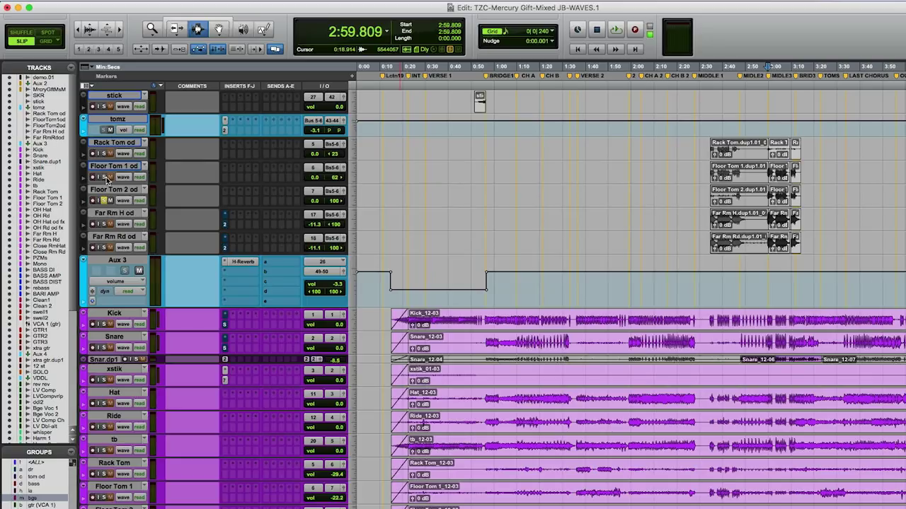
Solo Far Rm H od and Far Rm Rd od, stop playback, and open GTR Stomp on Far Rm H od
{"action": "left_click", "coordinate": [105, 224]}
{"action": "left_click", "coordinate": [103, 248]}
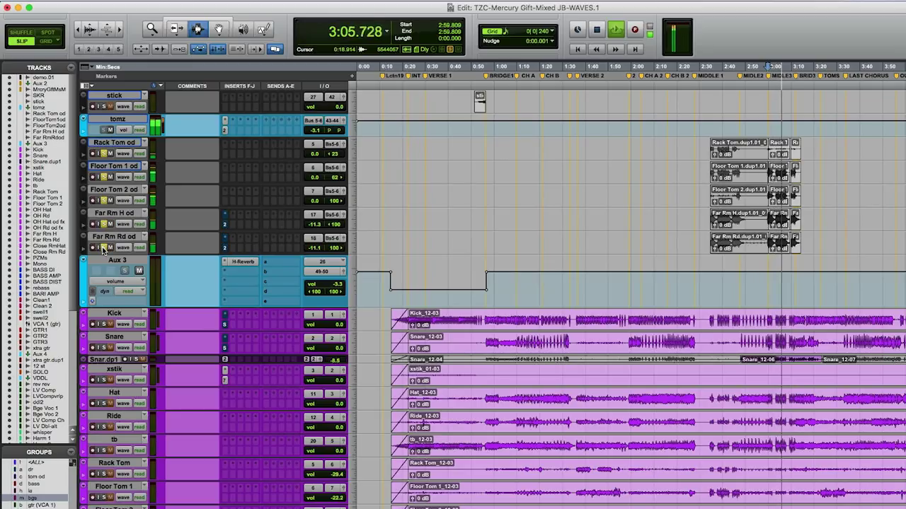
{"action": "key", "text": "space"}
{"action": "left_click", "coordinate": [225, 214]}
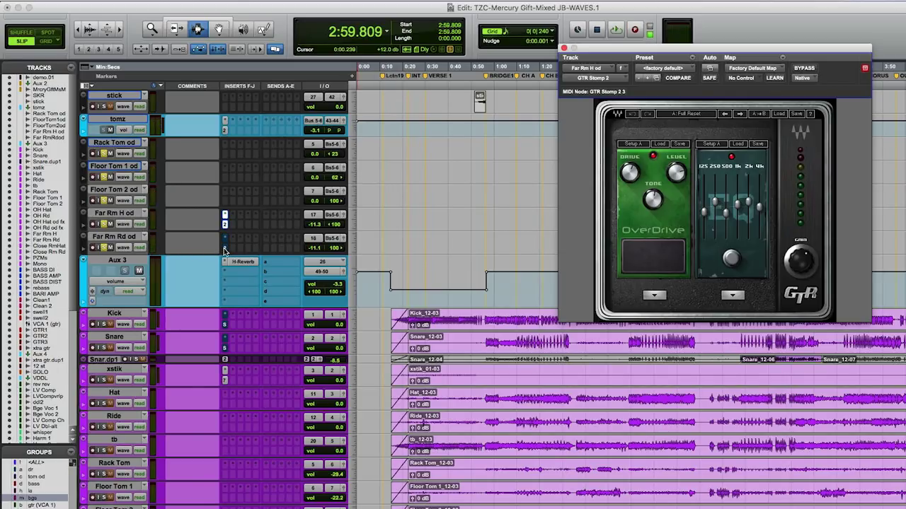
Raise the OverDrive pedal's Drive knob on Far Rm H od to 56
{"action": "left_click", "coordinate": [107, 181]}
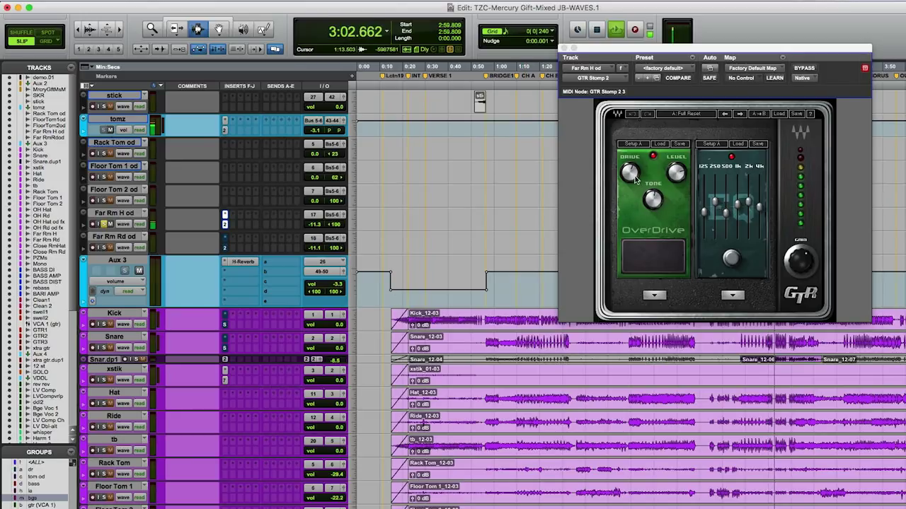
{"action": "left_click_drag", "start_coordinate": [636, 181], "coordinate": [636, 177]}
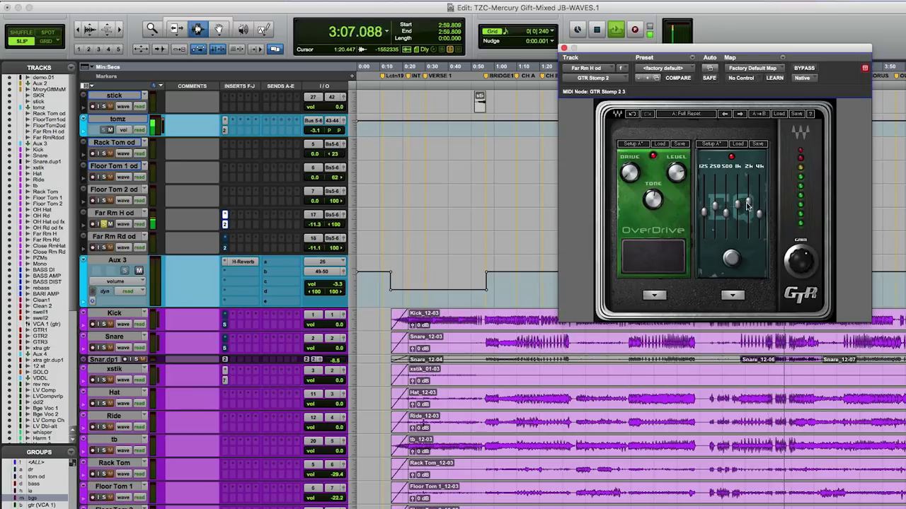
Set the OverDrive Tone to 15, nudge the 1k EQ band down, and audition the toms
{"action": "left_click", "coordinate": [653, 197]}
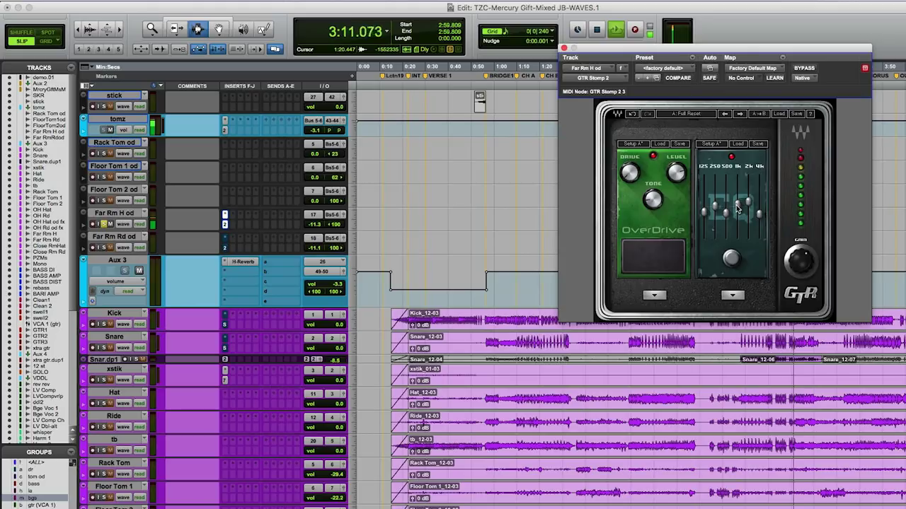
{"action": "left_click_drag", "start_coordinate": [739, 206], "coordinate": [738, 212]}
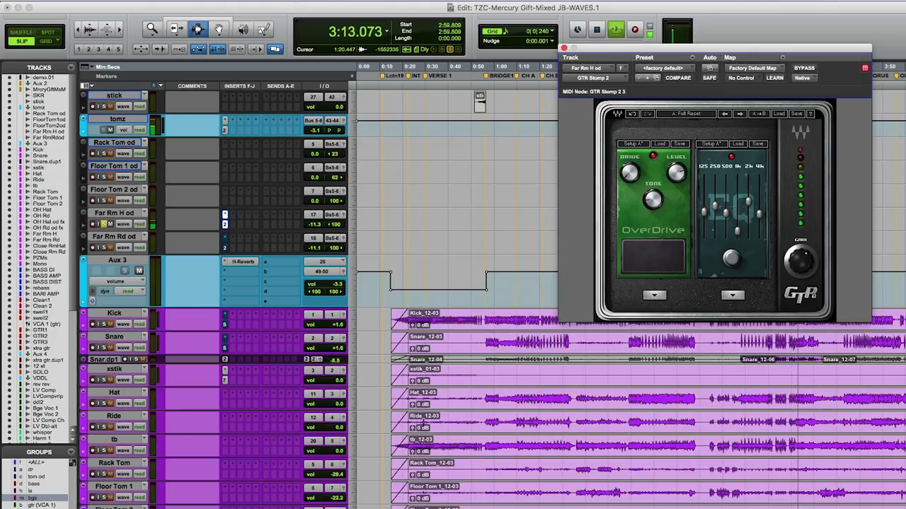
{"action": "key", "text": "space"}
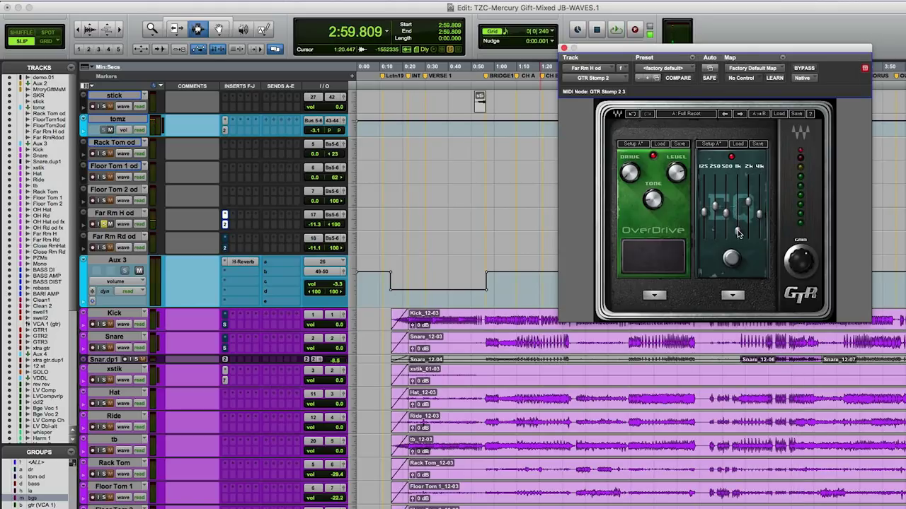
{"action": "key", "text": "space"}
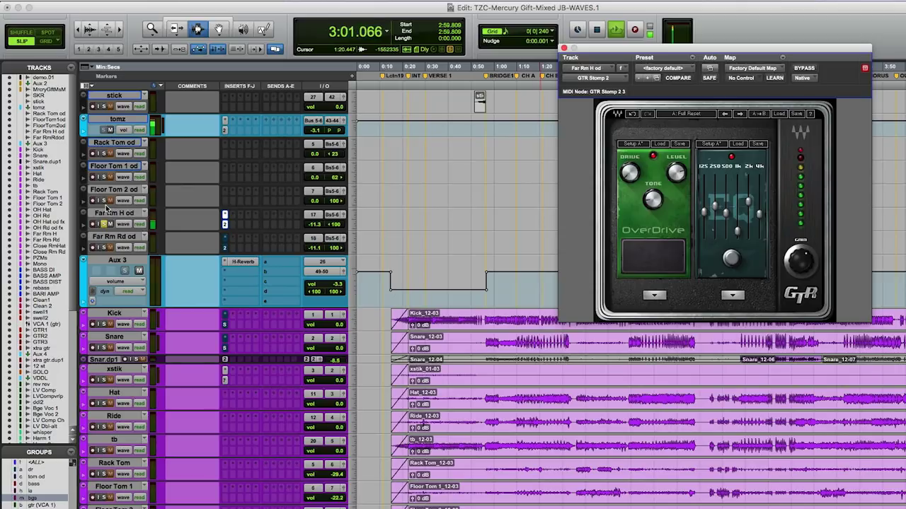
{"action": "key", "text": "space"}
Progressively boost the EQ pedal's 1k band while replaying from 2:59.809
{"action": "left_click", "coordinate": [104, 202]}
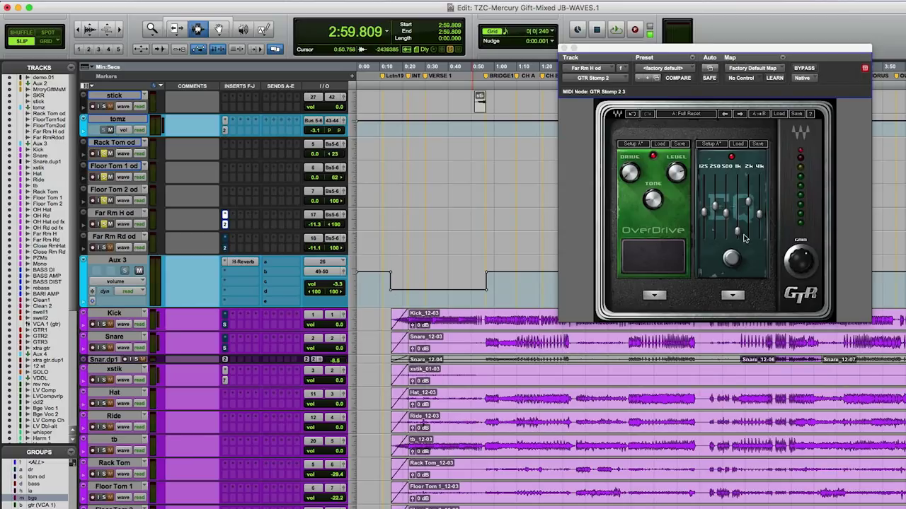
{"action": "key", "text": "space"}
{"action": "mouse_move", "coordinate": [739, 232]}
{"action": "left_mouse_down"}
{"action": "mouse_move", "coordinate": [739, 196]}
{"action": "mouse_move", "coordinate": [740, 220]}
{"action": "left_mouse_up"}
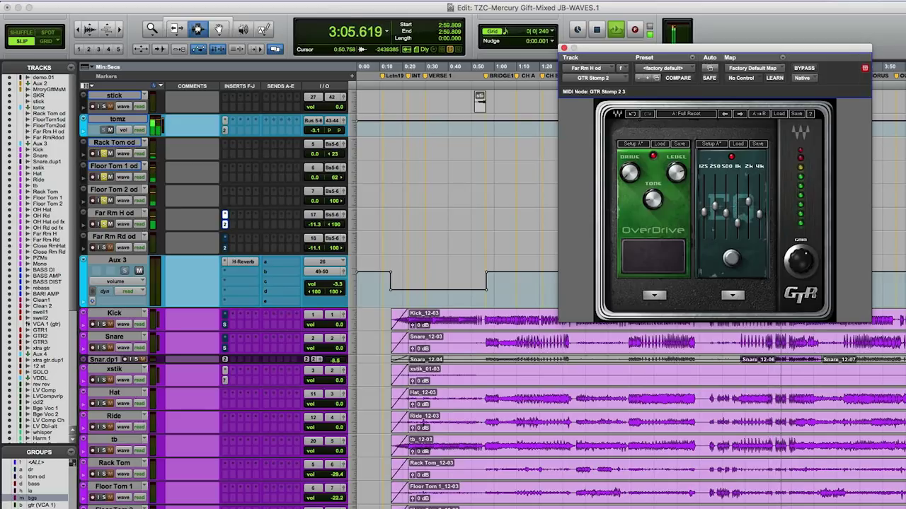
{"action": "key", "text": "space"}
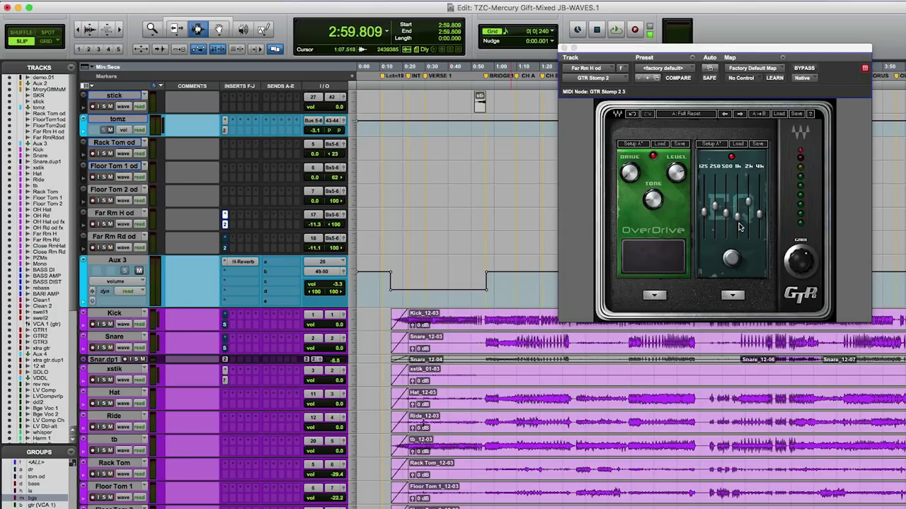
{"action": "key", "text": "space"}
{"action": "left_click_drag", "start_coordinate": [739, 225], "coordinate": [739, 198]}
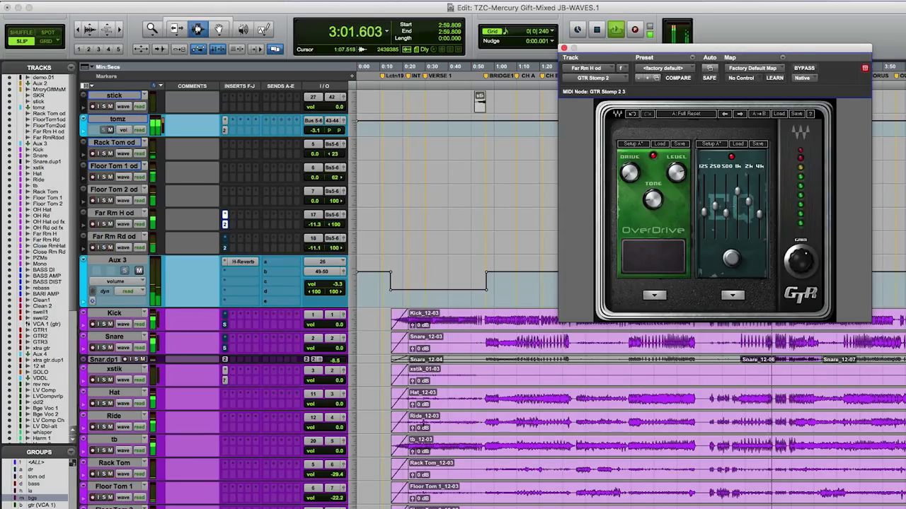
{"action": "mouse_move", "coordinate": [740, 201]}
{"action": "left_mouse_down"}
{"action": "mouse_move", "coordinate": [739, 187]}
{"action": "mouse_move", "coordinate": [740, 221]}
{"action": "mouse_move", "coordinate": [740, 176]}
{"action": "mouse_move", "coordinate": [739, 194]}
{"action": "left_mouse_up"}
{"action": "left_click_drag", "start_coordinate": [739, 227], "coordinate": [739, 195]}
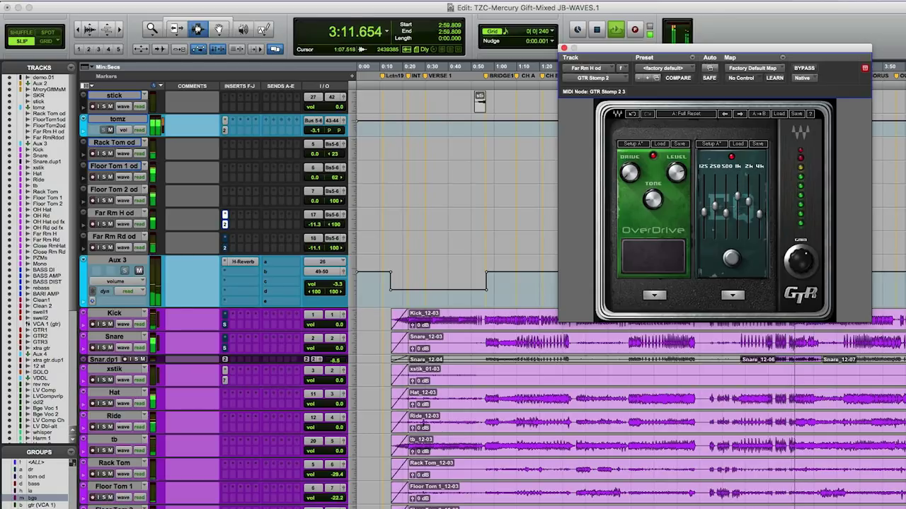
{"action": "key", "text": "space"}
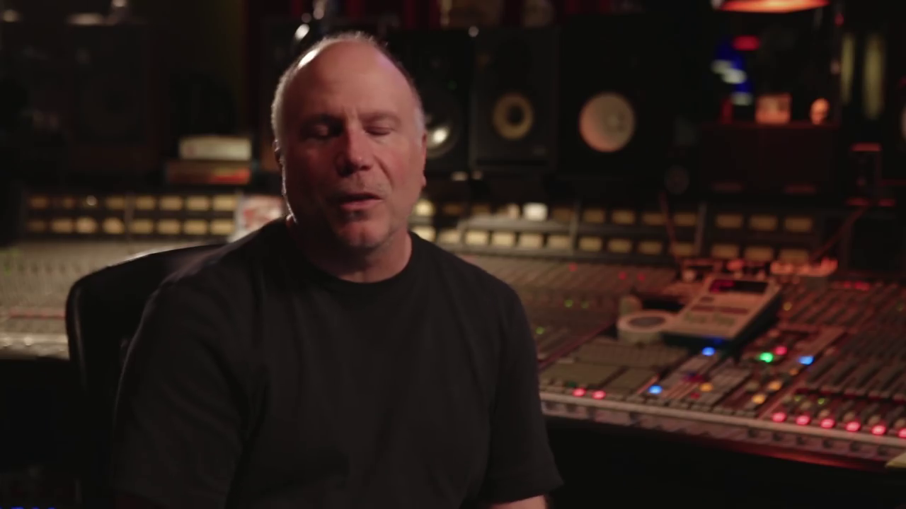